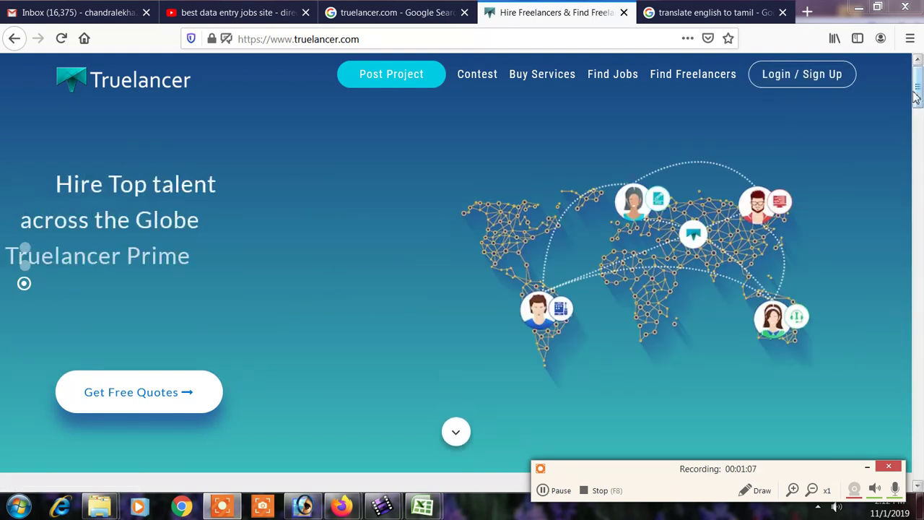
Step: Look through the Truelancer home page sections and open the account sign-up page
drag(916, 97, 921, 143)
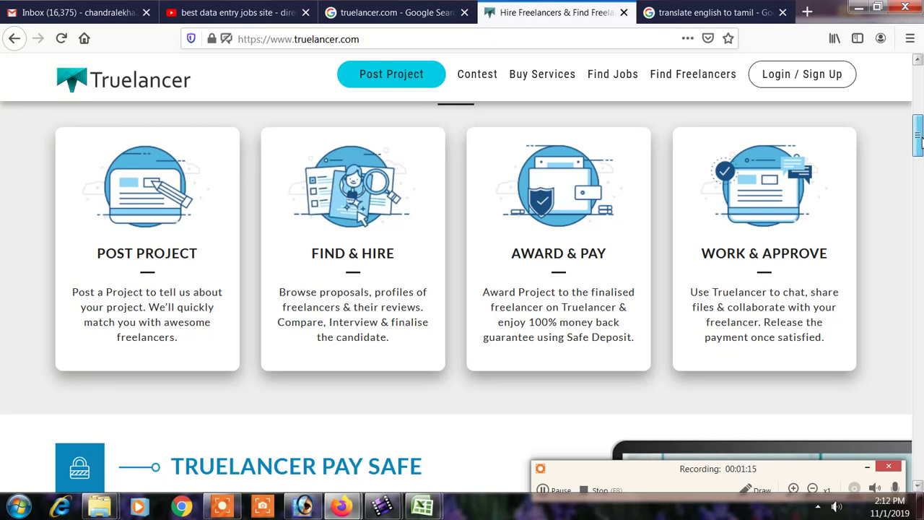
drag(920, 142, 894, 224)
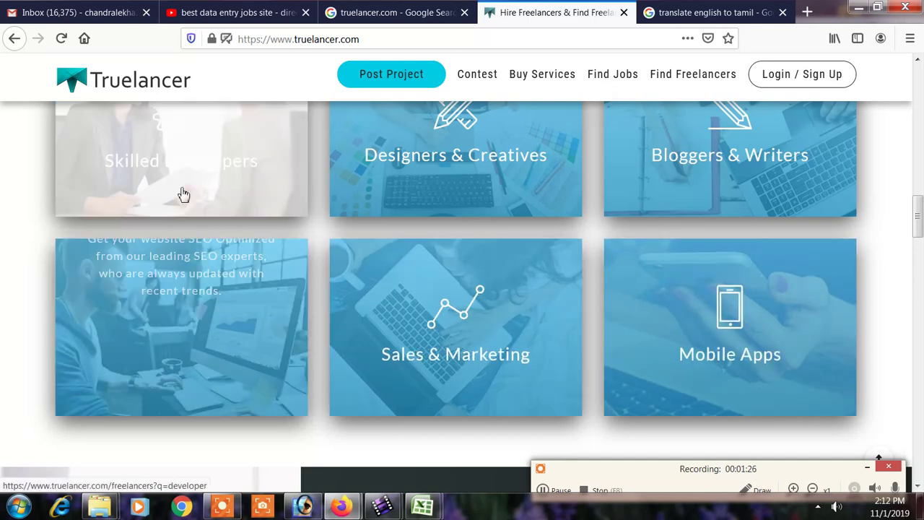
drag(919, 220, 918, 346)
click(815, 76)
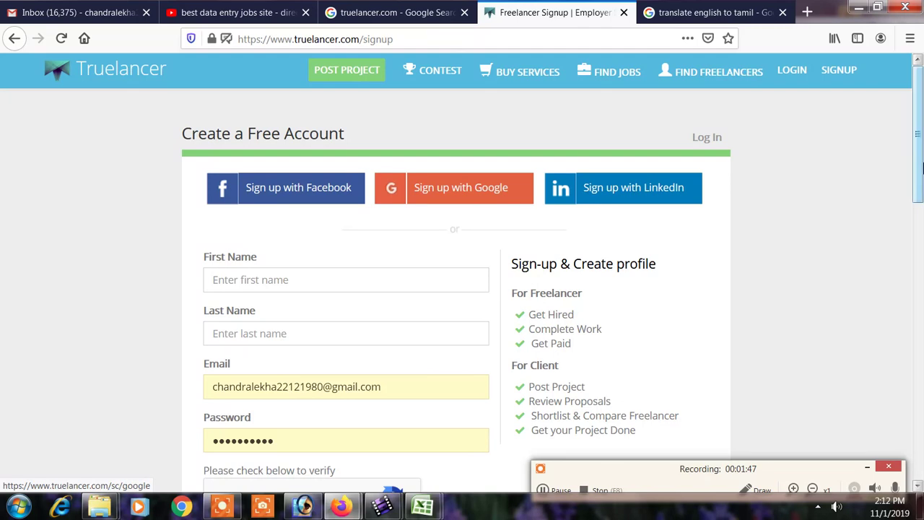
Step: Look over the free account form, switch to the login page and log in with the prefilled e-mail and password
scroll(921, 186, down, 1)
scroll(920, 186, down, 1)
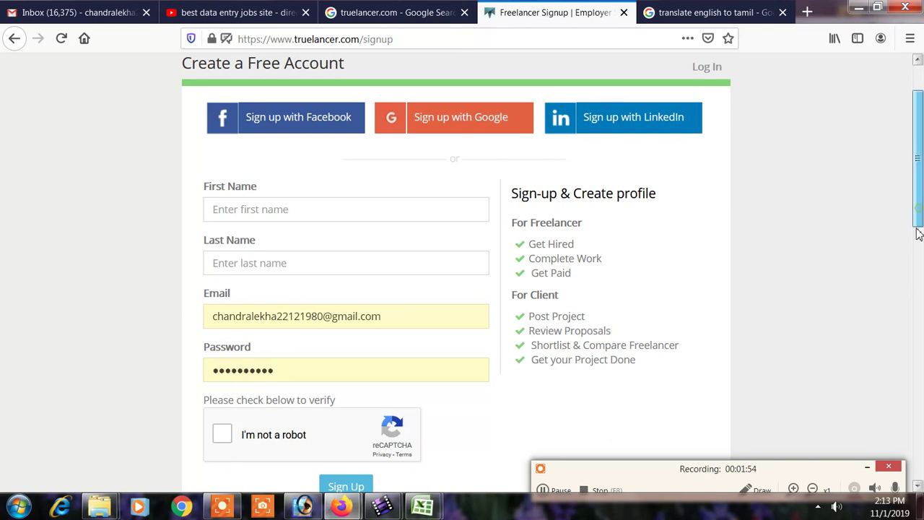
scroll(915, 249, down, 3)
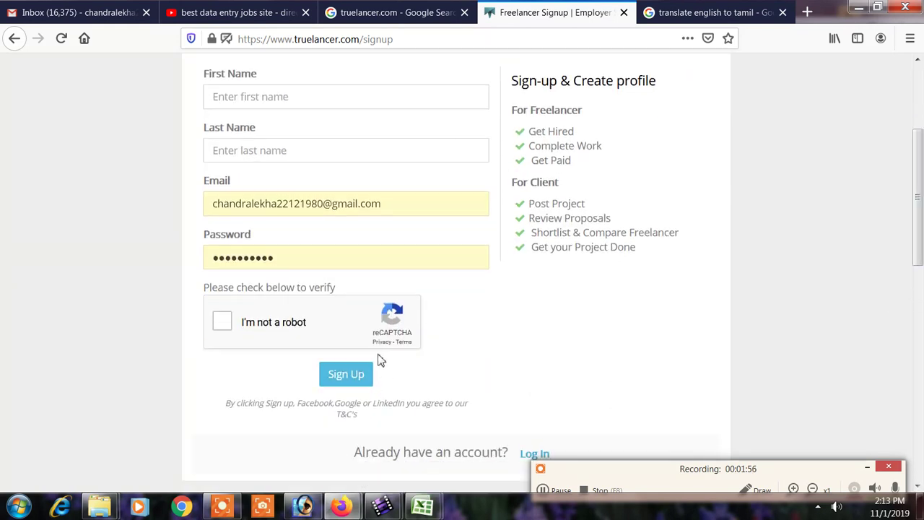
click(346, 381)
drag(922, 221, 922, 152)
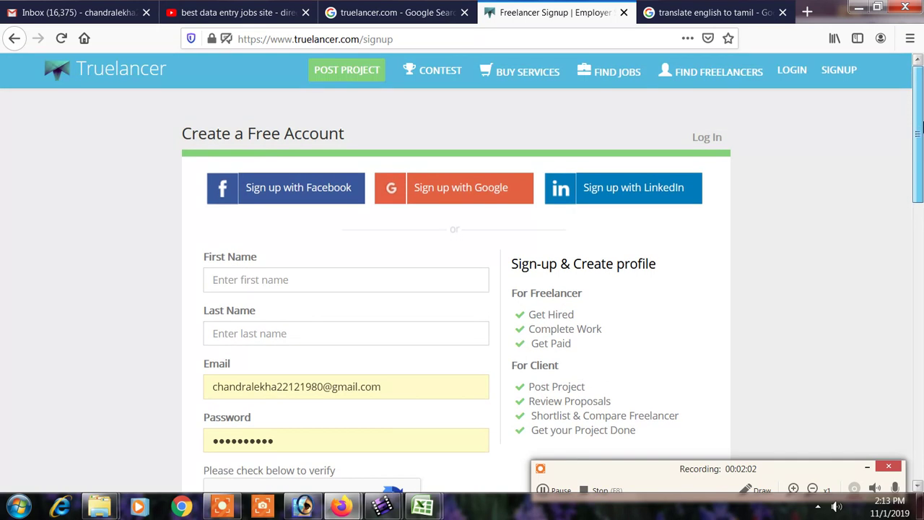
click(707, 138)
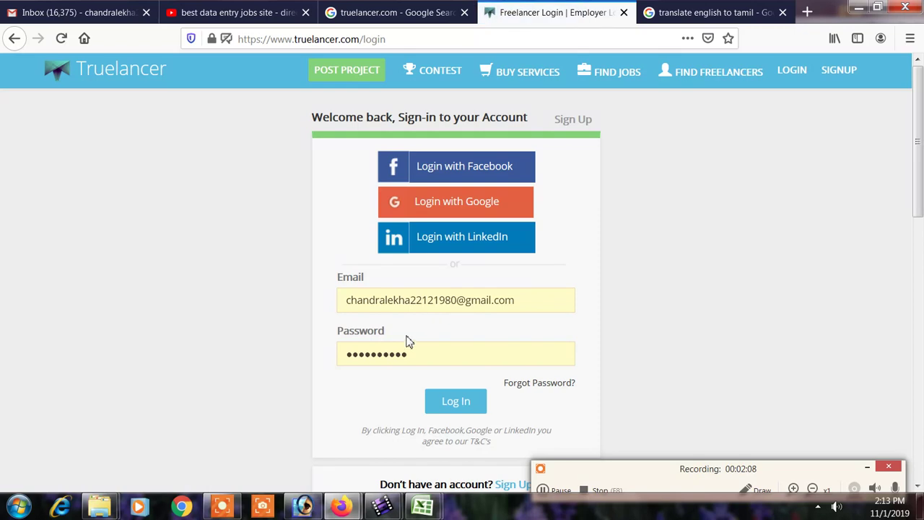
click(453, 404)
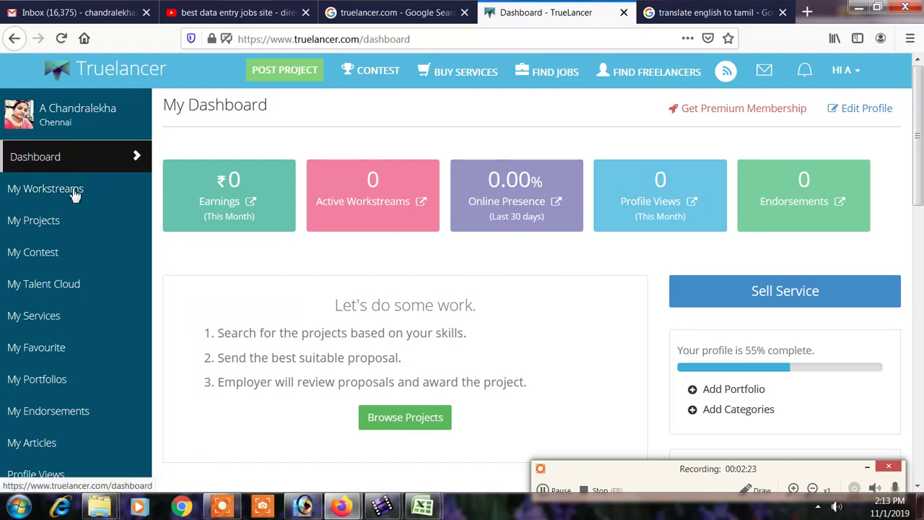
Step: Open the profile for editing and review the Profile Bio fields, from the picture and hourly rate down to skills and contact details
click(866, 112)
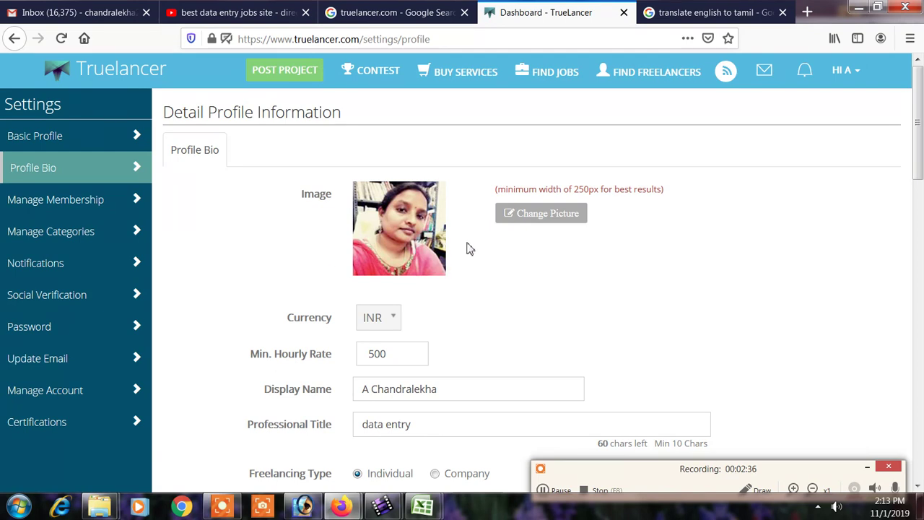
scroll(466, 268, down, 4)
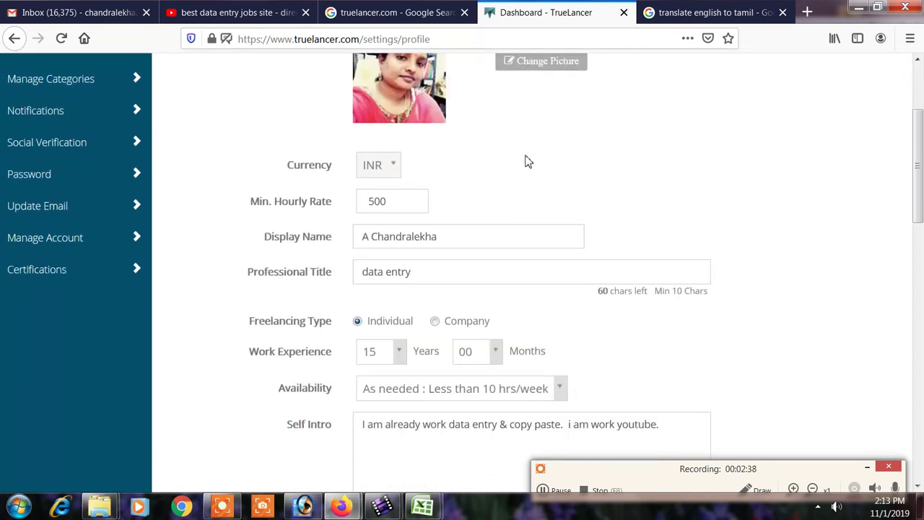
scroll(525, 178, up, 2)
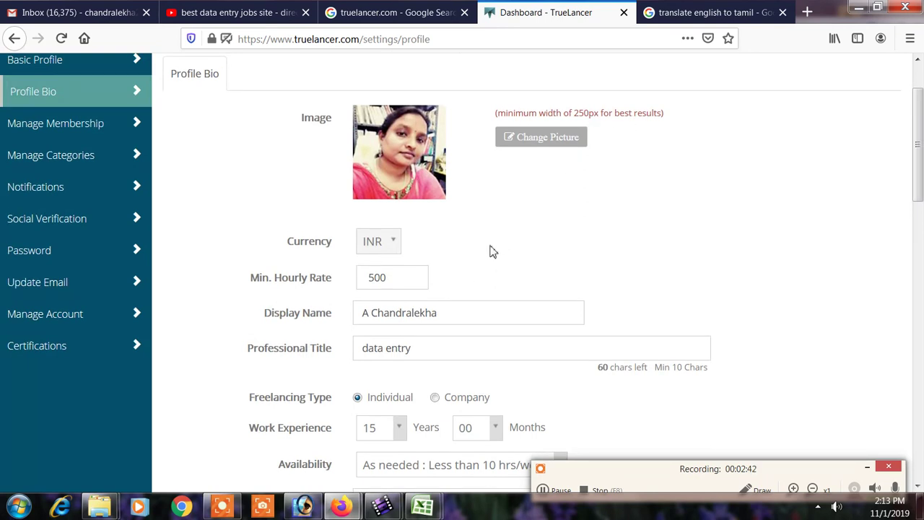
scroll(433, 246, down, 2)
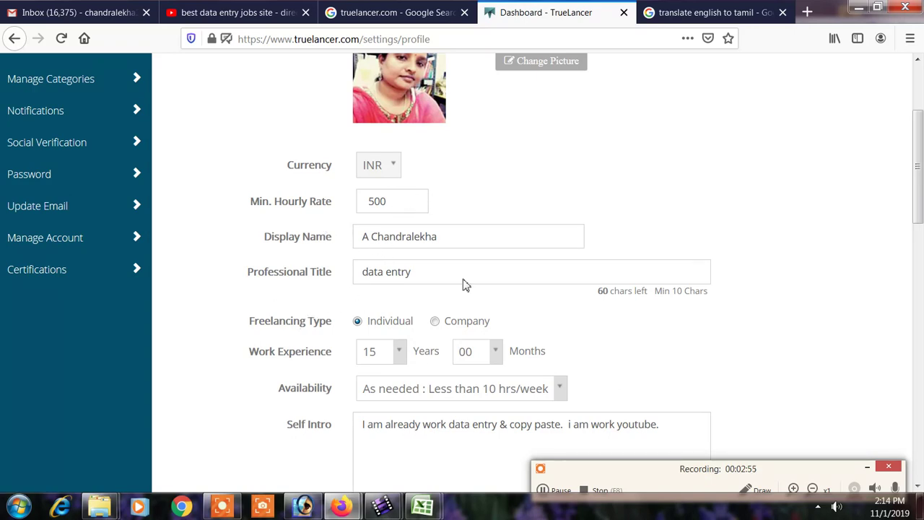
drag(919, 199, 919, 216)
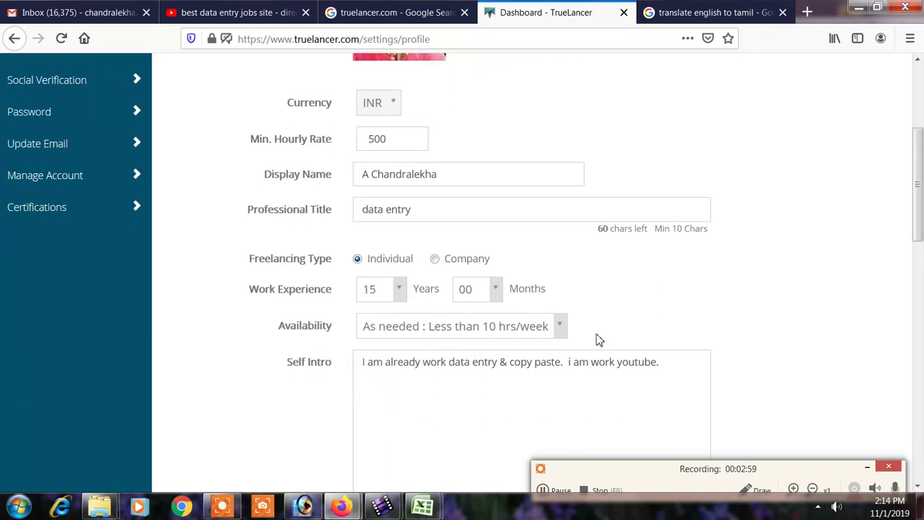
drag(920, 226, 920, 322)
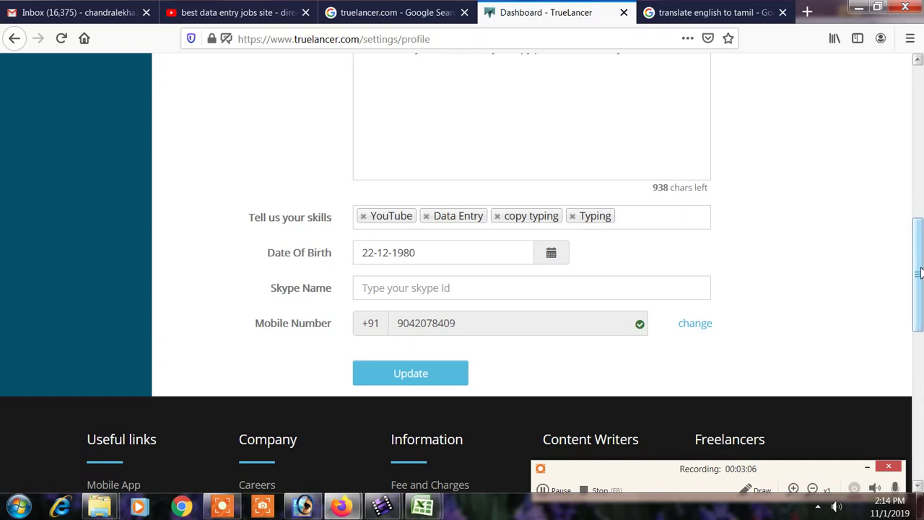
drag(919, 275, 919, 108)
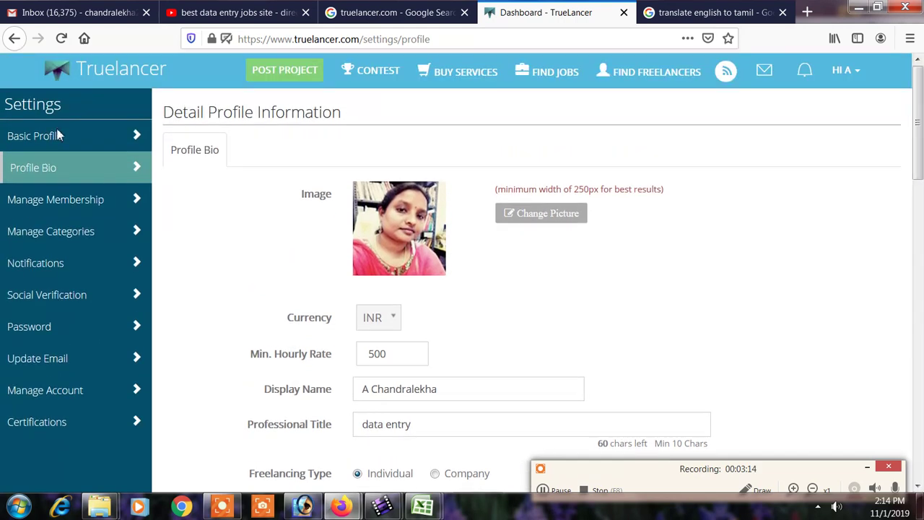
Step: Return to the account dashboard and browse the available projects
mouse_move(410, 83)
mouse_move(482, 77)
click(142, 81)
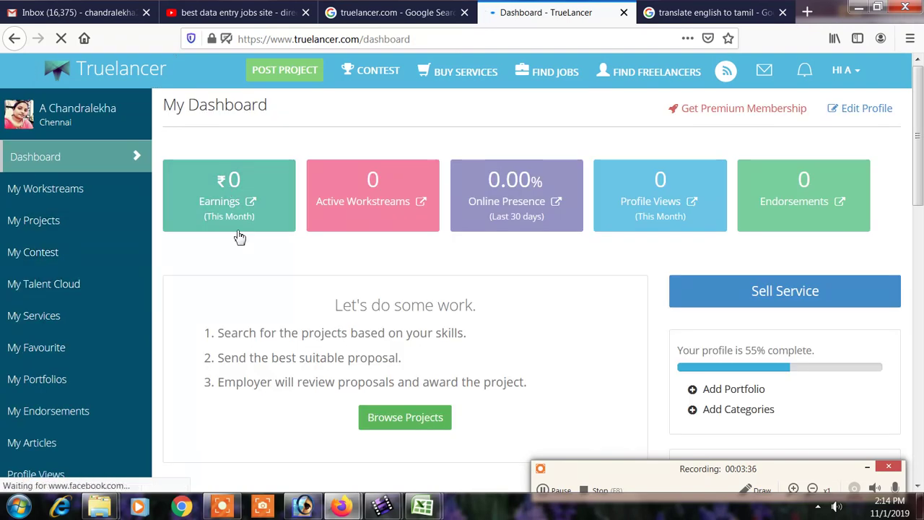
scroll(238, 299, down, 1)
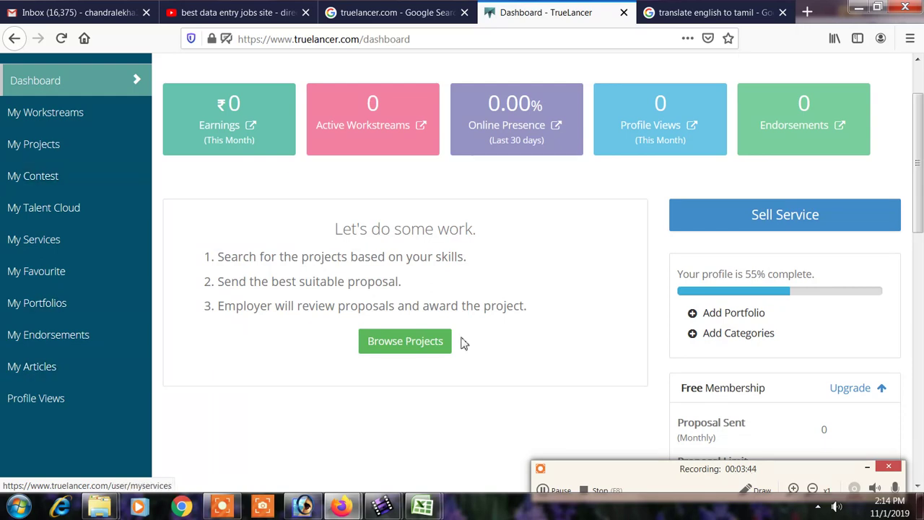
click(405, 348)
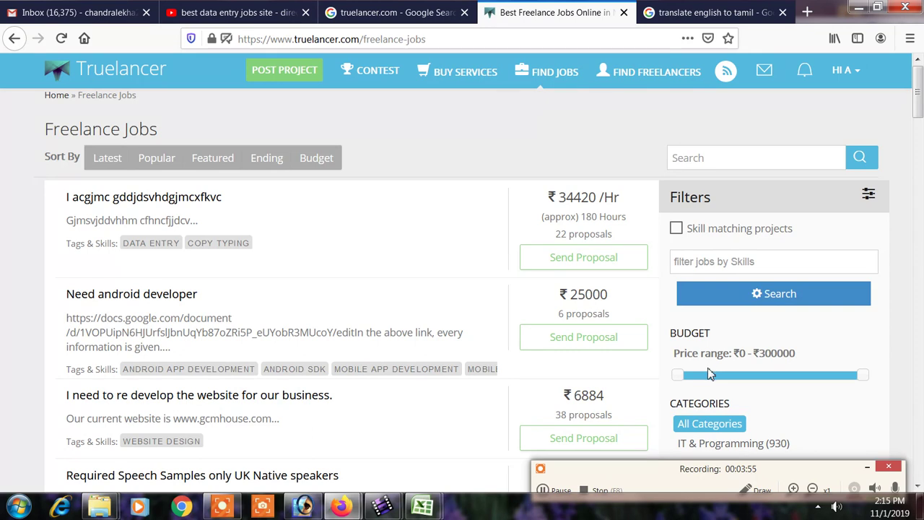
Step: Filter the freelance jobs by the Data Entry & Admin category
scroll(707, 364, down, 4)
scroll(711, 366, down, 2)
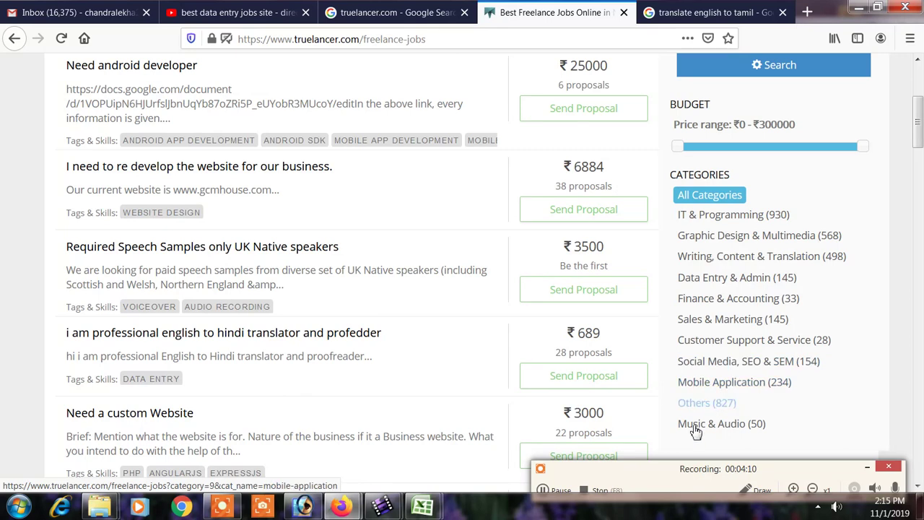
click(709, 284)
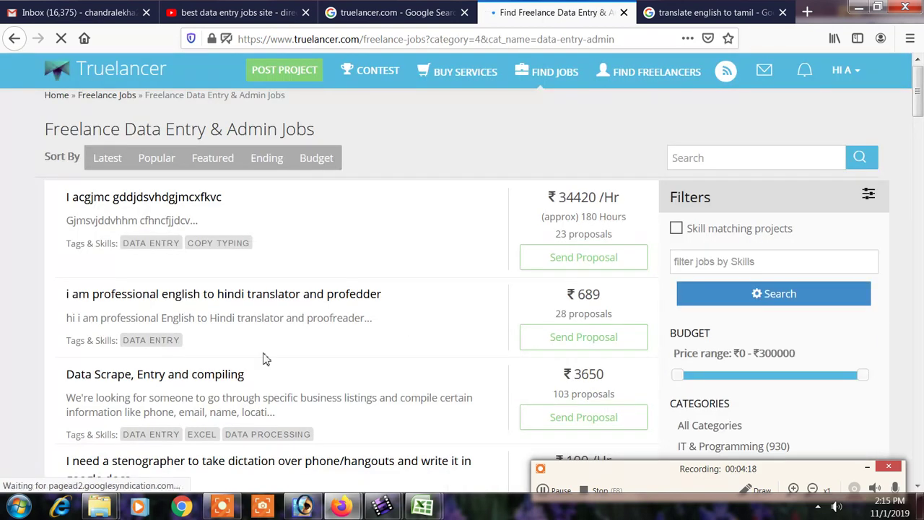
Step: Look through the Data Entry & Admin jobs and open "To encourage more peoples" for sending a proposal
scroll(264, 346, down, 2)
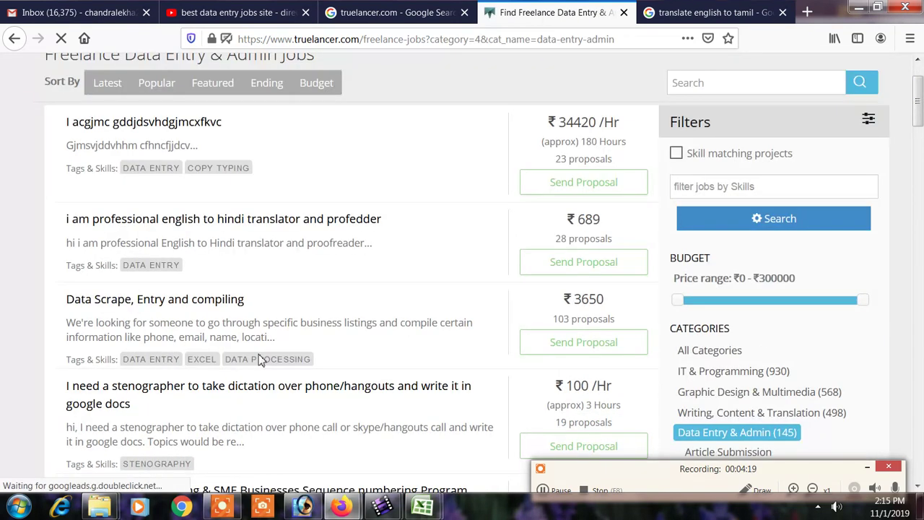
scroll(569, 376, down, 3)
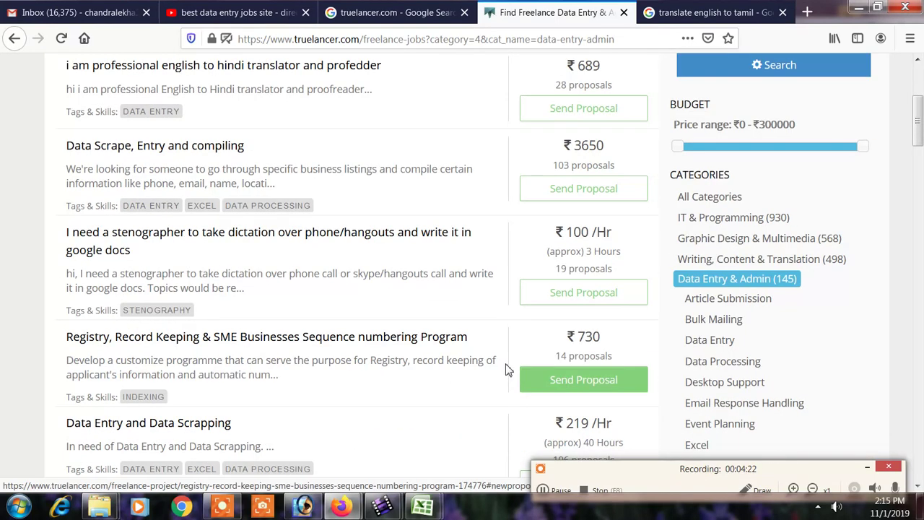
scroll(505, 372, down, 4)
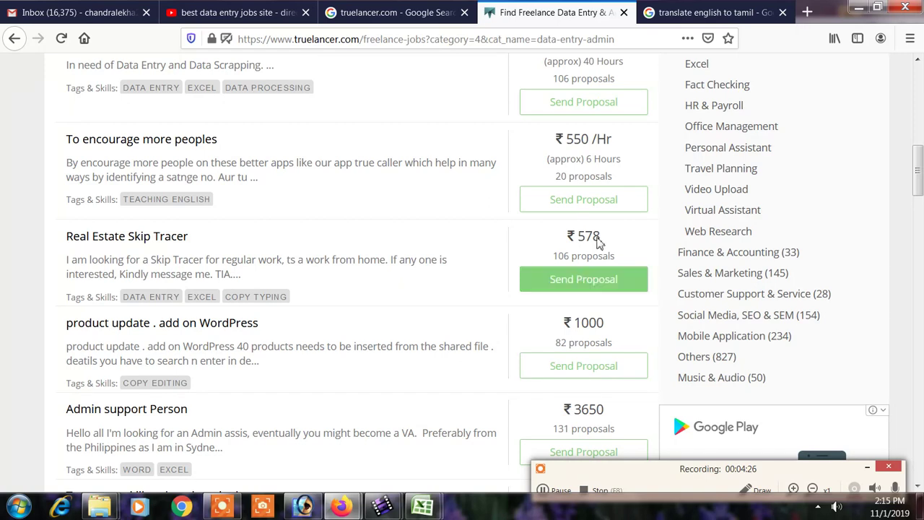
click(590, 202)
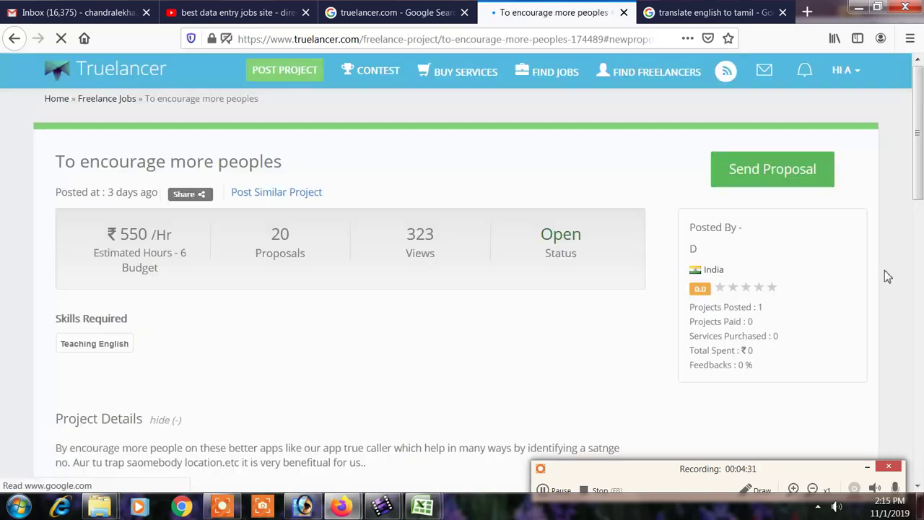
Step: Check the job's details, open a new proposal for it and review the proposal text, rate, working hours and bid upgrade options
scroll(275, 333, down, 2)
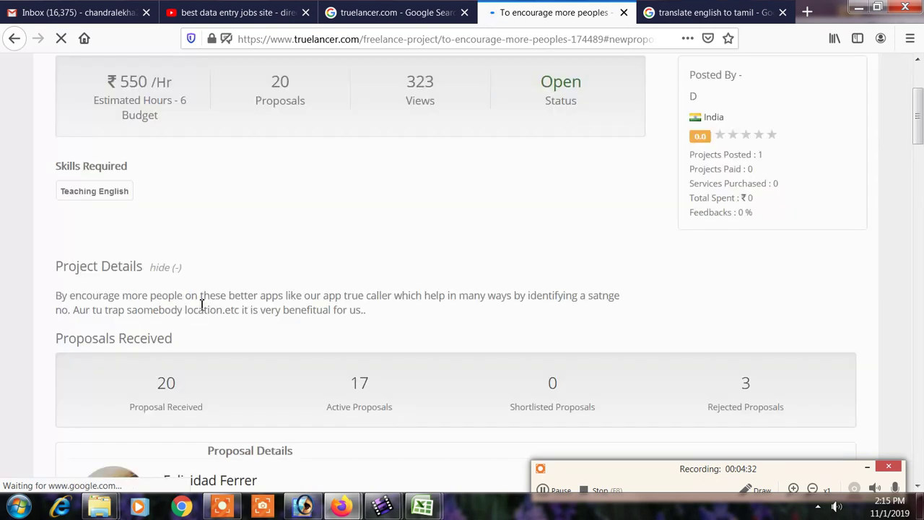
scroll(427, 332, up, 2)
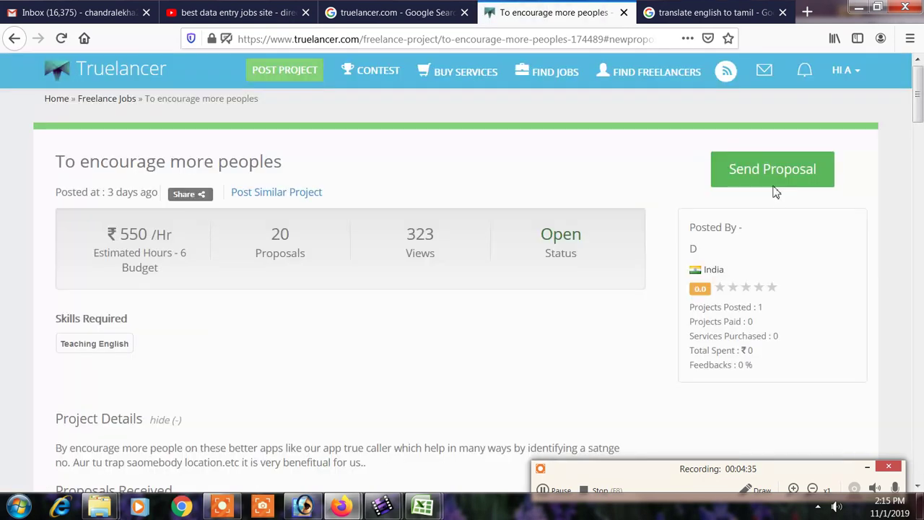
click(764, 176)
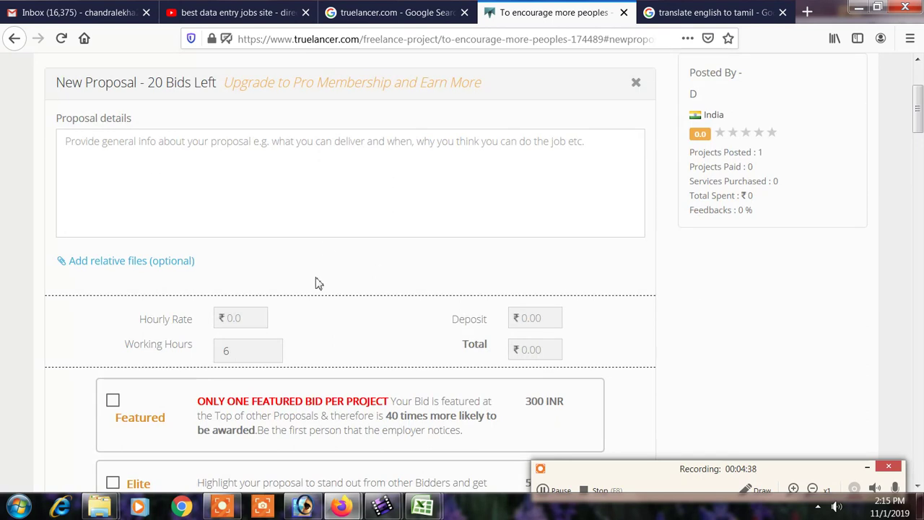
scroll(326, 284, up, 2)
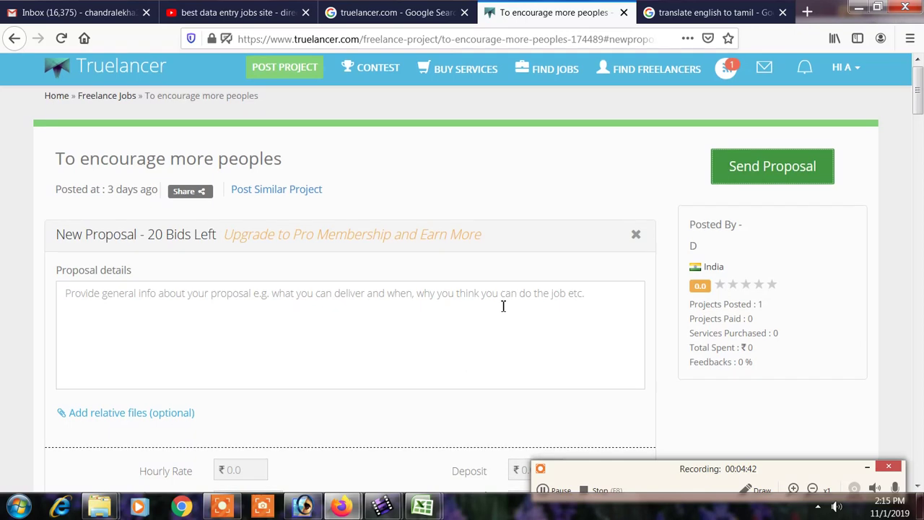
scroll(503, 306, down, 3)
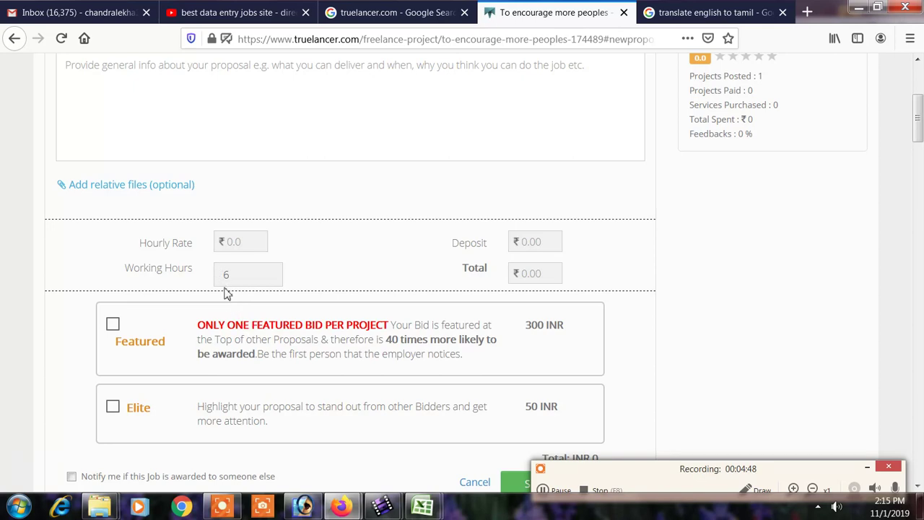
scroll(513, 375, down, 2)
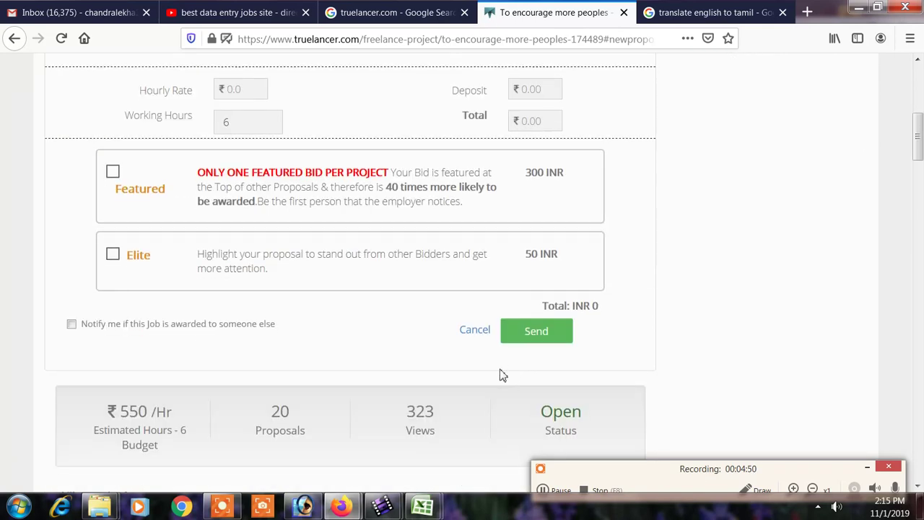